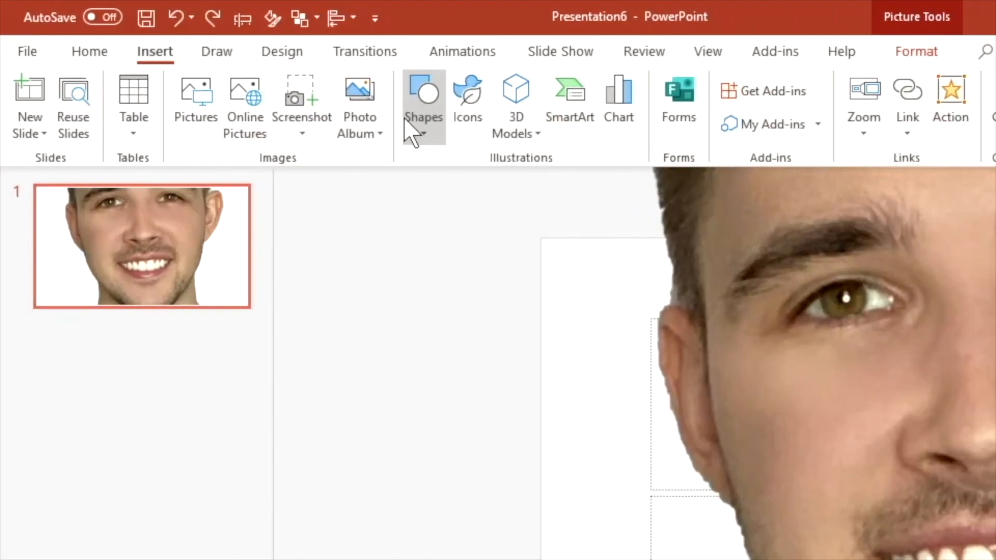
Draw a circle about 0.68 inches across over one iris in the portrait and place a copy over the other iris
{"action": "left_click", "coordinate": [202, 59]}
{"action": "left_click", "coordinate": [540, 181]}
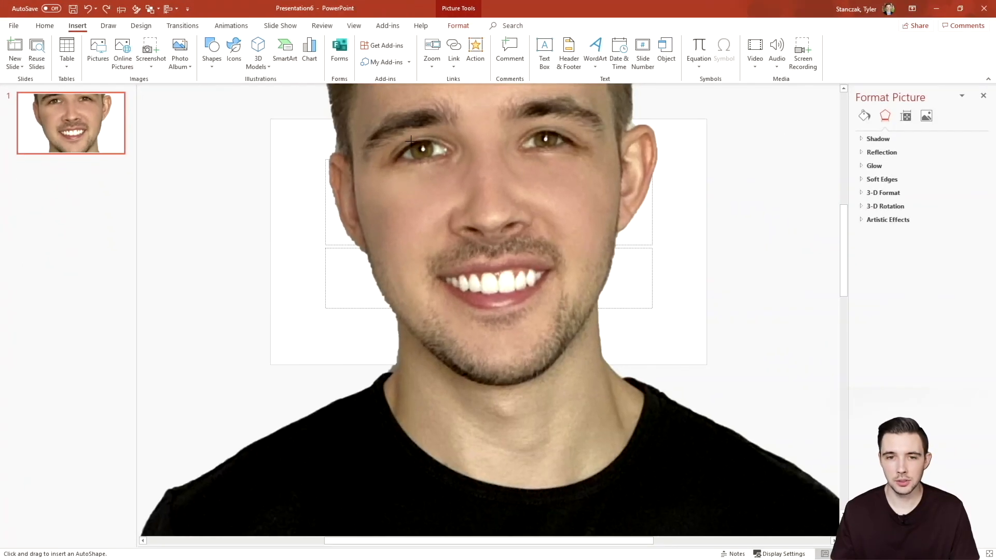
{"action": "mouse_move", "coordinate": [410, 140]}
{"action": "left_mouse_down"}
{"action": "mouse_move", "coordinate": [432, 161]}
{"action": "mouse_move", "coordinate": [545, 141]}
{"action": "left_mouse_up"}
Set the fill transparency of the circle over the eye on the photo's left side to 100%
{"action": "left_click", "coordinate": [407, 159]}
{"action": "scroll", "coordinate": [422, 151], "scroll_direction": "up", "scroll_amount": 10, "text": "ctrl"}
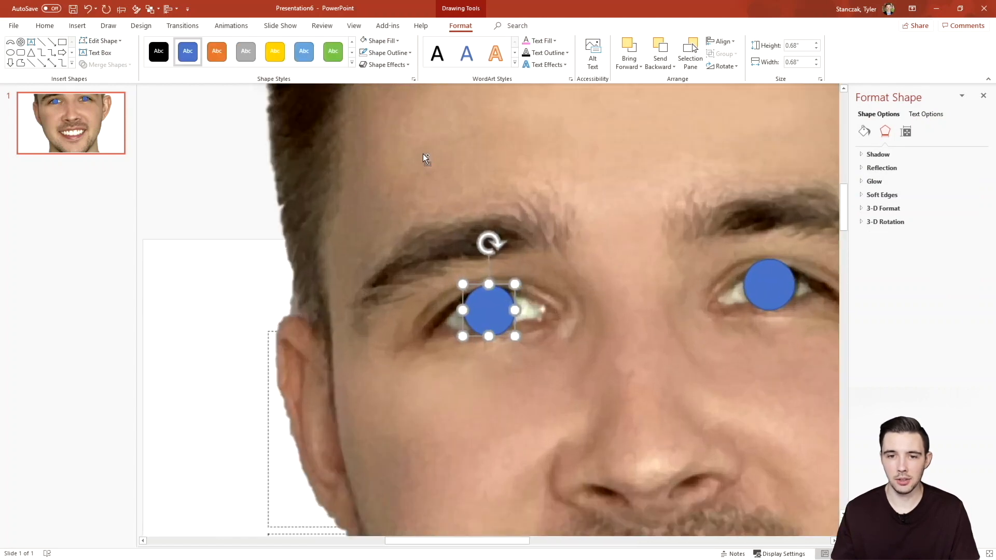
{"action": "left_click", "coordinate": [864, 132]}
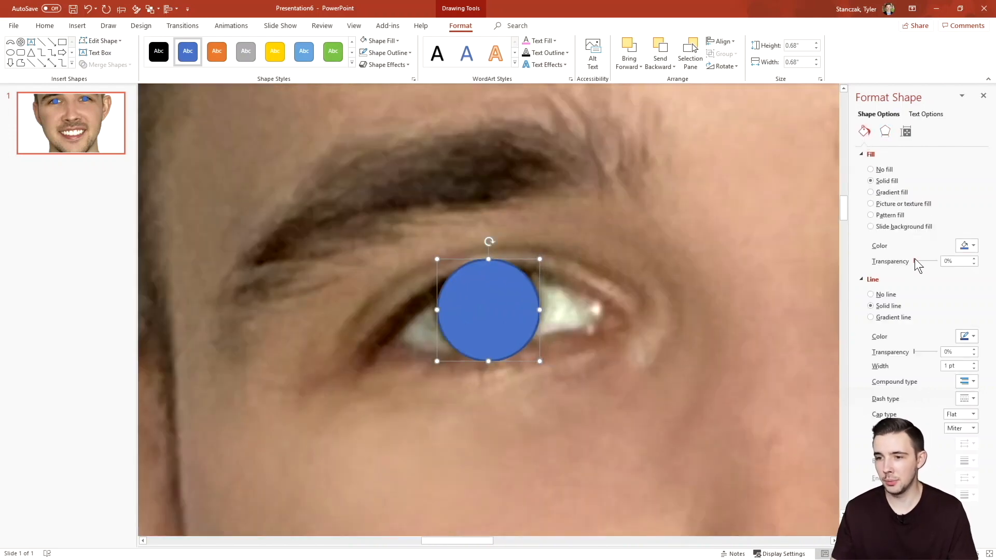
{"action": "left_click_drag", "start_coordinate": [914, 260], "coordinate": [936, 260]}
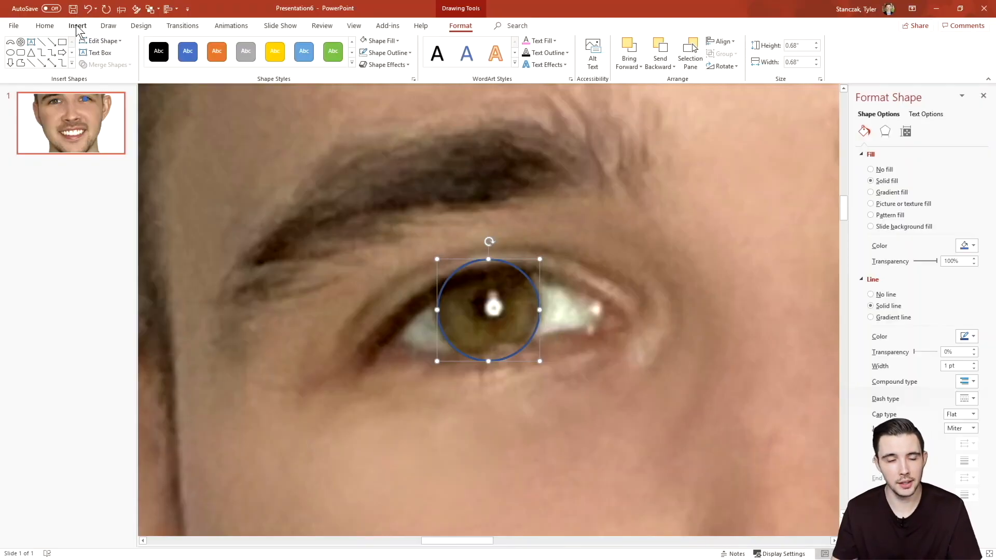
Draw a closed freeform shape about 0.53 by 1.22 inches covering the upper eyelid, overlapping the top of the iris circle
{"action": "left_click", "coordinate": [77, 27]}
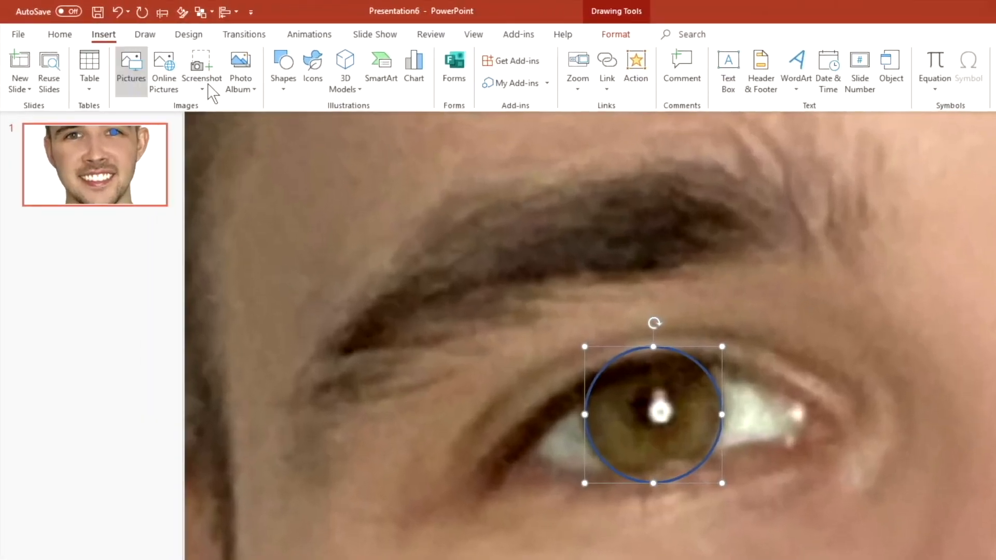
{"action": "left_click", "coordinate": [212, 52]}
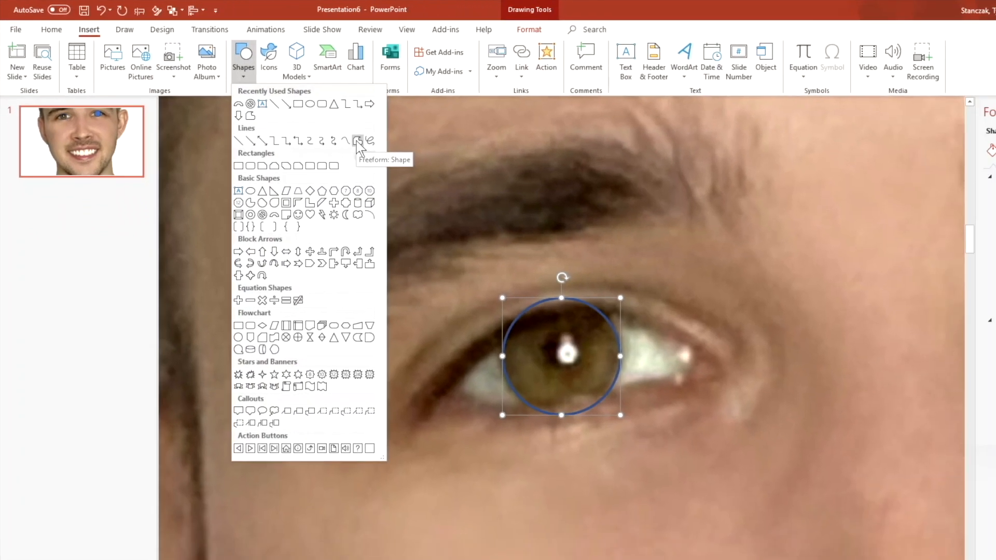
{"action": "left_click", "coordinate": [463, 187]}
{"action": "left_click", "coordinate": [642, 428]}
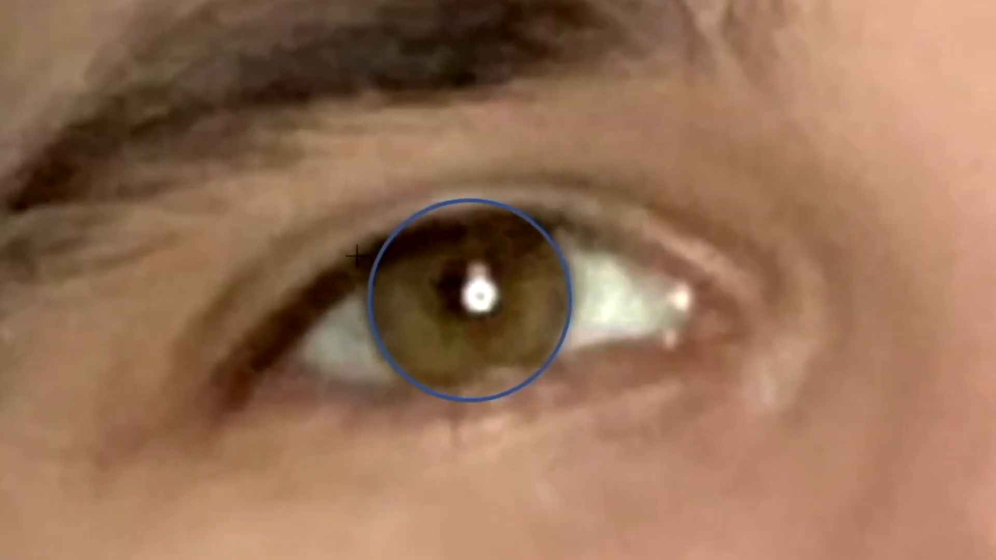
{"action": "mouse_move", "coordinate": [403, 234]}
{"action": "left_mouse_down"}
{"action": "mouse_move", "coordinate": [478, 204]}
{"action": "mouse_move", "coordinate": [582, 217]}
{"action": "left_mouse_up"}
{"action": "left_click", "coordinate": [559, 98]}
{"action": "left_click", "coordinate": [232, 121]}
{"action": "left_click", "coordinate": [403, 233]}
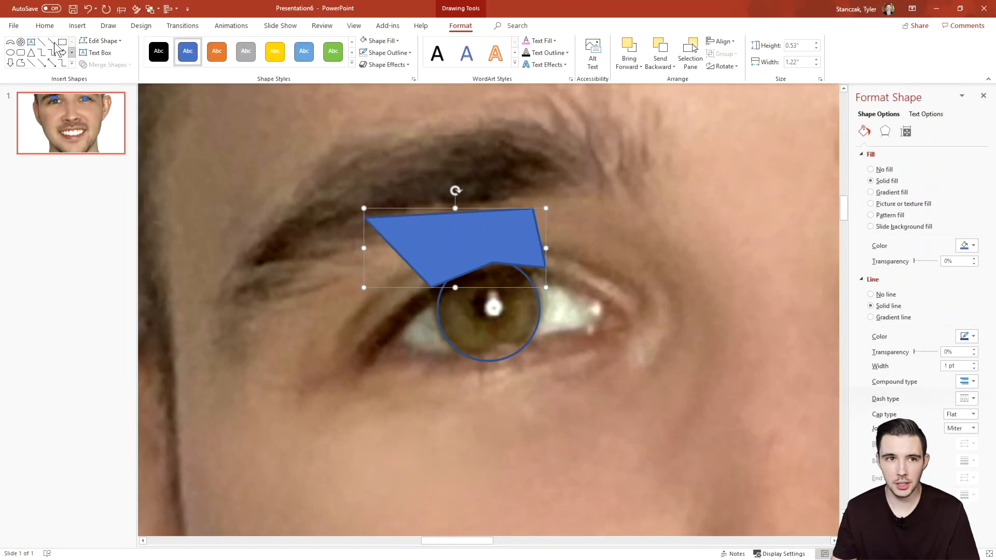
Edit the freeform's points, deleting the middle point of its lower edge and curving that edge along the upper eyelid
{"action": "left_click", "coordinate": [101, 41]}
{"action": "left_click", "coordinate": [124, 65]}
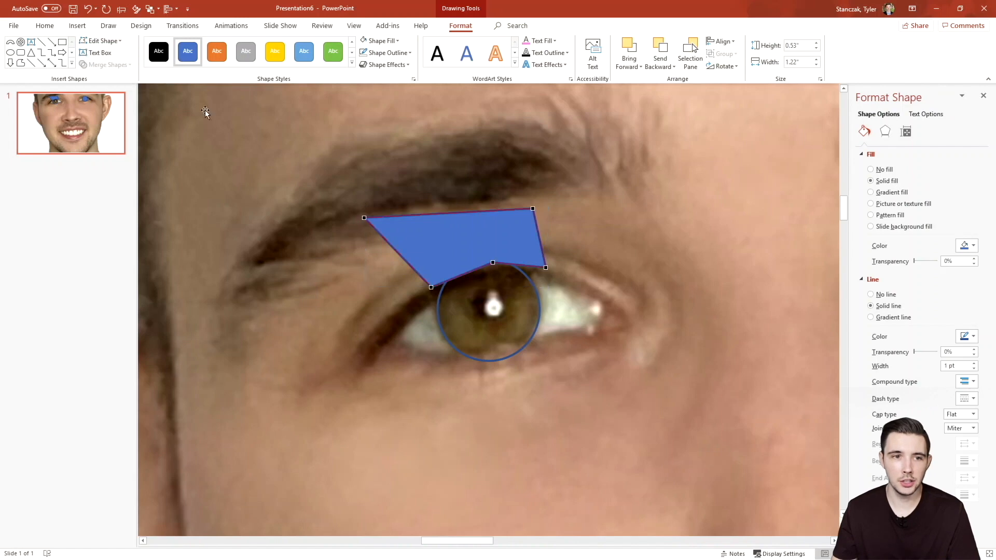
{"action": "mouse_move", "coordinate": [492, 264]}
{"action": "left_mouse_down"}
{"action": "mouse_move", "coordinate": [469, 241]}
{"action": "mouse_move", "coordinate": [498, 267]}
{"action": "left_mouse_up"}
{"action": "right_click", "coordinate": [480, 265]}
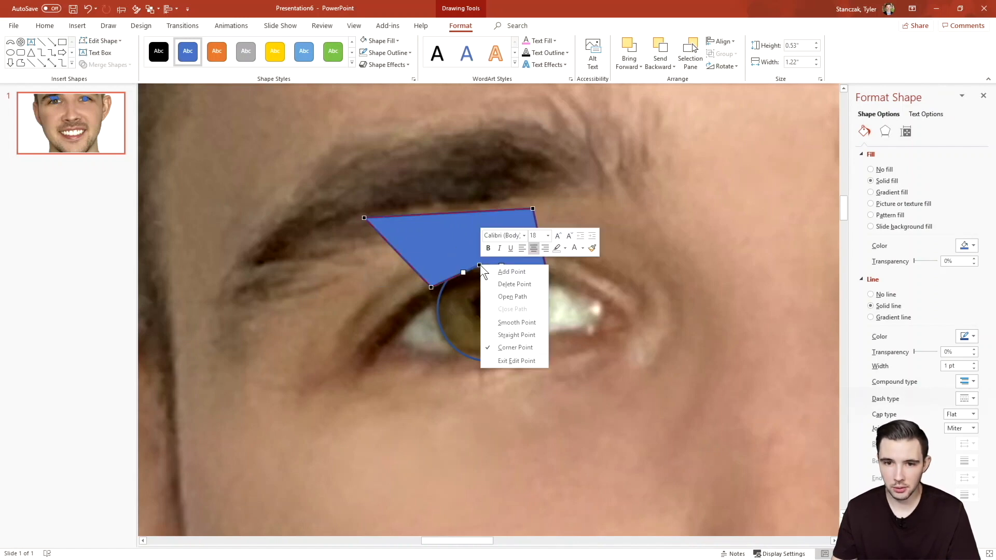
{"action": "left_click", "coordinate": [527, 283]}
{"action": "left_click_drag", "start_coordinate": [506, 275], "coordinate": [457, 255]}
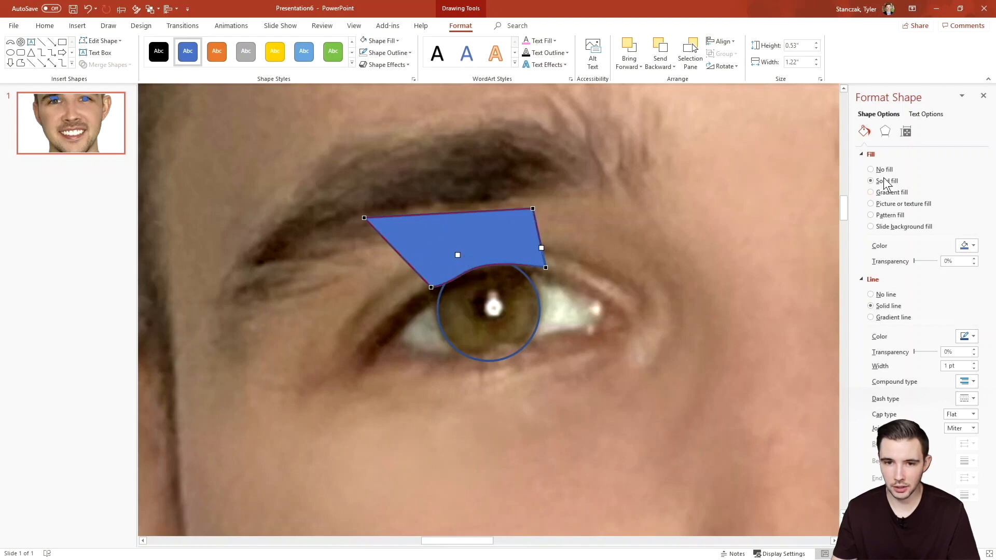
Set the freeform's fill transparency to 82% and nudge its lower-left point to line up with the upper eyelid
{"action": "left_click_drag", "start_coordinate": [914, 261], "coordinate": [934, 259]}
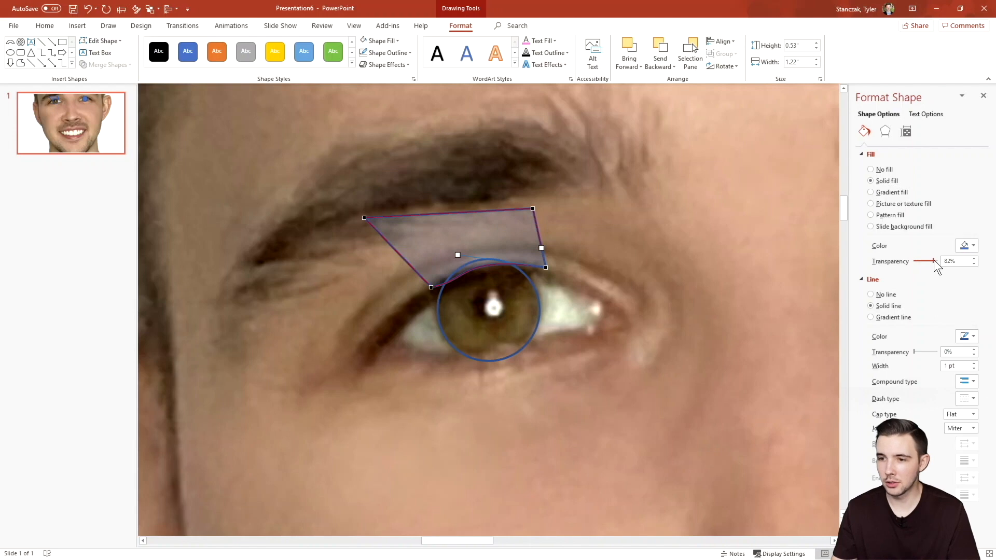
{"action": "left_click_drag", "start_coordinate": [431, 288], "coordinate": [426, 284]}
{"action": "left_click", "coordinate": [608, 269]}
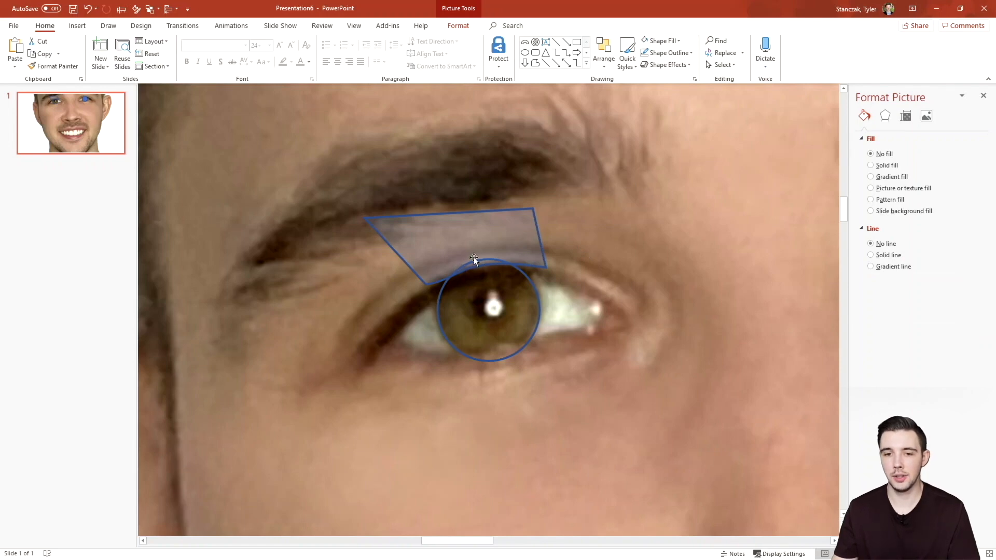
Duplicate the eyelid freeform, turn the copy upside down and place it over the lower eyelid at the bottom of the iris
{"action": "left_click", "coordinate": [418, 235]}
{"action": "key", "text": "ctrl+c"}
{"action": "key", "text": "ctrl+v"}
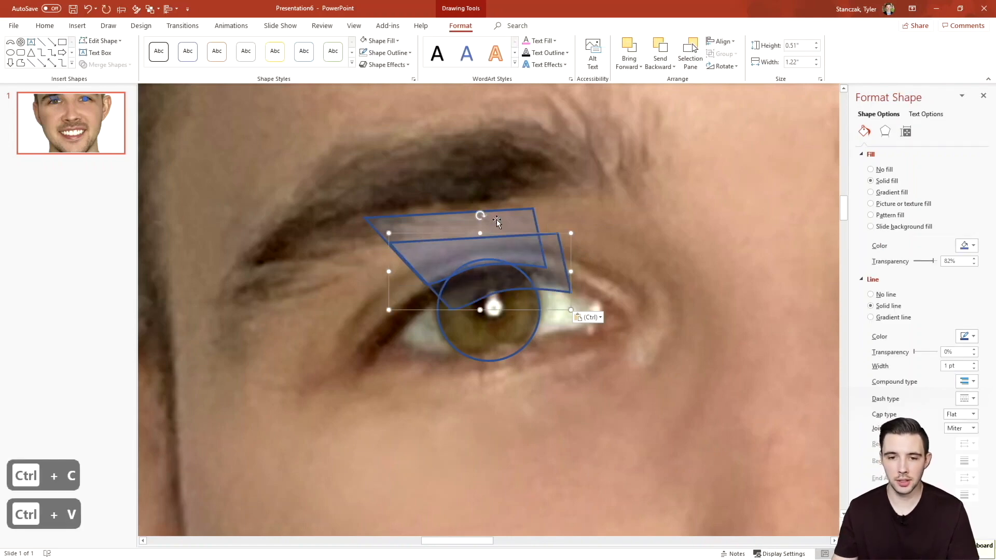
{"action": "left_click_drag", "start_coordinate": [482, 216], "coordinate": [471, 358]}
{"action": "left_click_drag", "start_coordinate": [493, 273], "coordinate": [536, 377]}
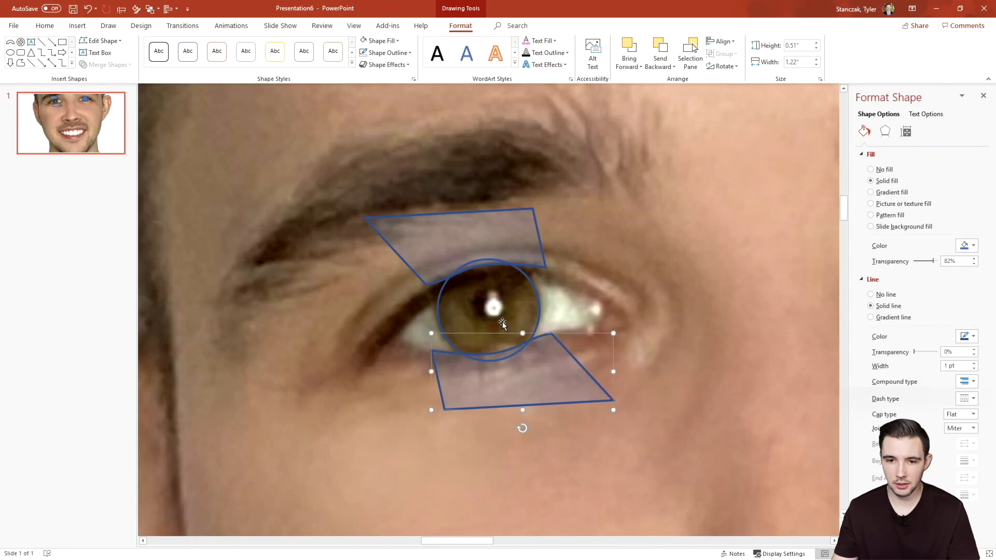
Adjust the lower shape's points along the lower eyelid and merge it with the upper eyelid shape using Union
{"action": "left_click", "coordinate": [101, 41]}
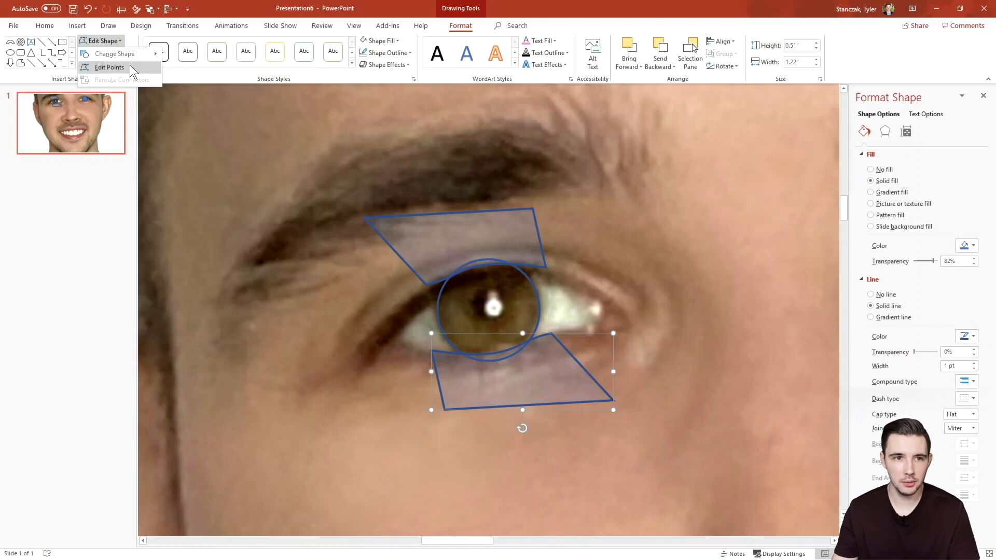
{"action": "left_click", "coordinate": [130, 64]}
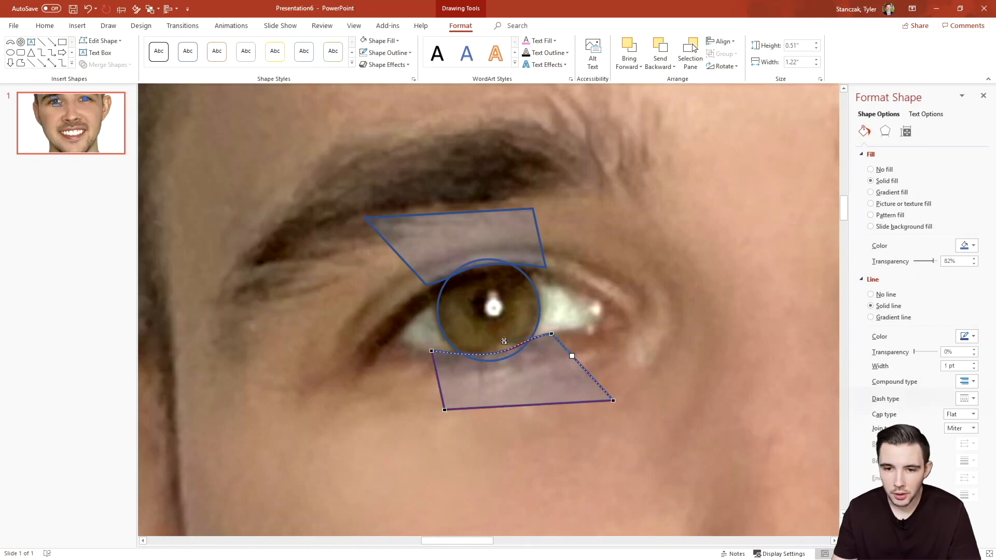
{"action": "left_click", "coordinate": [486, 237], "text": "shift"}
{"action": "left_click", "coordinate": [110, 65]}
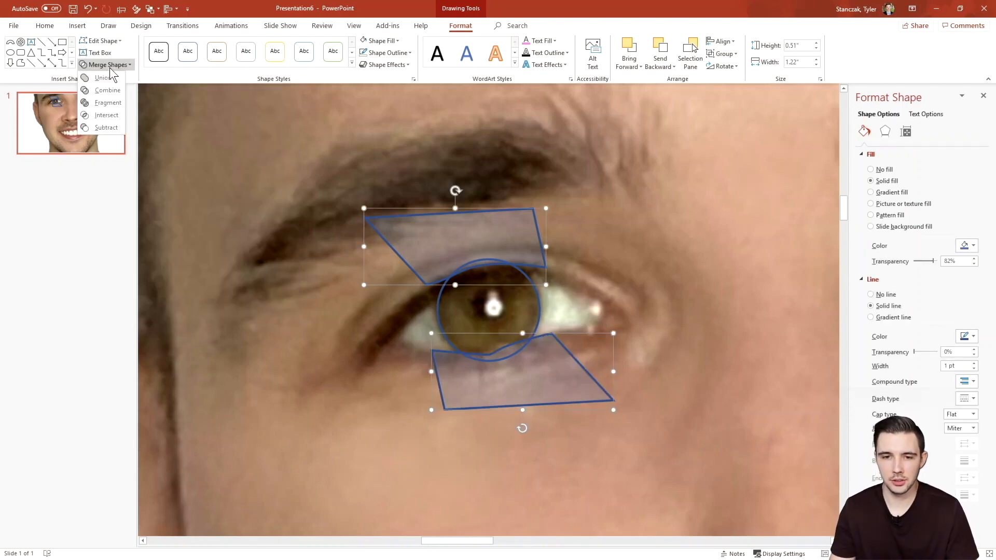
{"action": "left_click", "coordinate": [113, 75]}
Undo the merge and unite the upper and lower eyelid shapes again
{"action": "key", "text": "ctrl+z"}
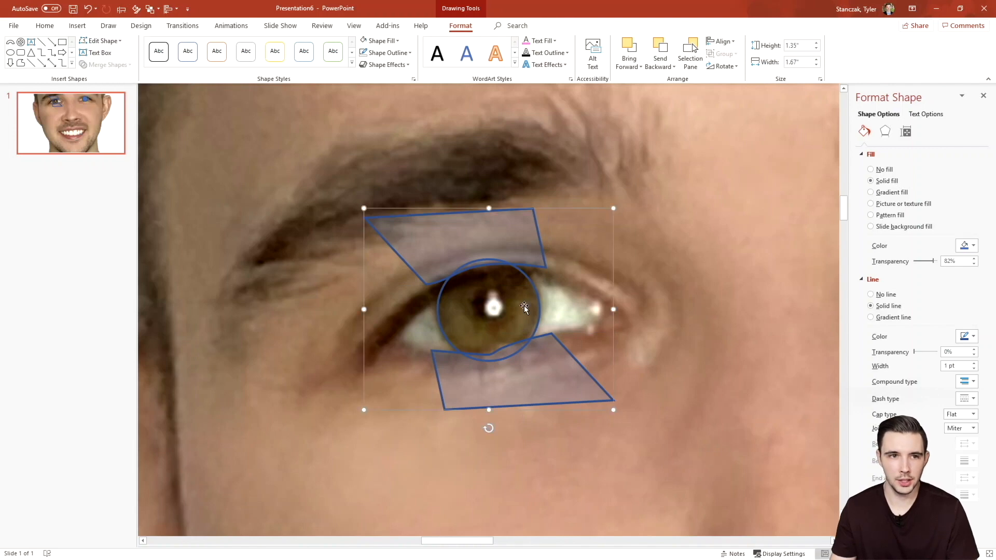
{"action": "left_click", "coordinate": [117, 64]}
{"action": "left_click", "coordinate": [115, 77]}
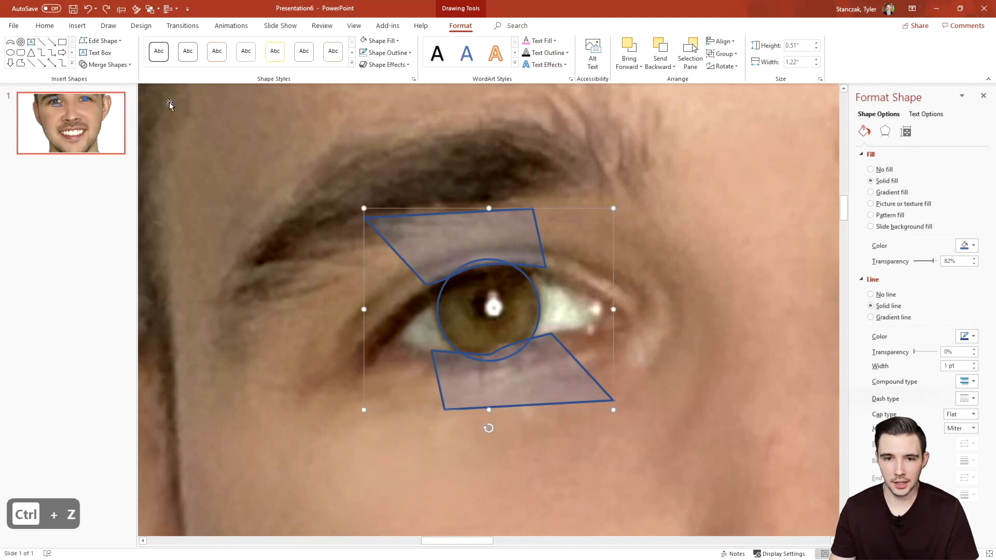
{"action": "key", "text": "ctrl+z"}
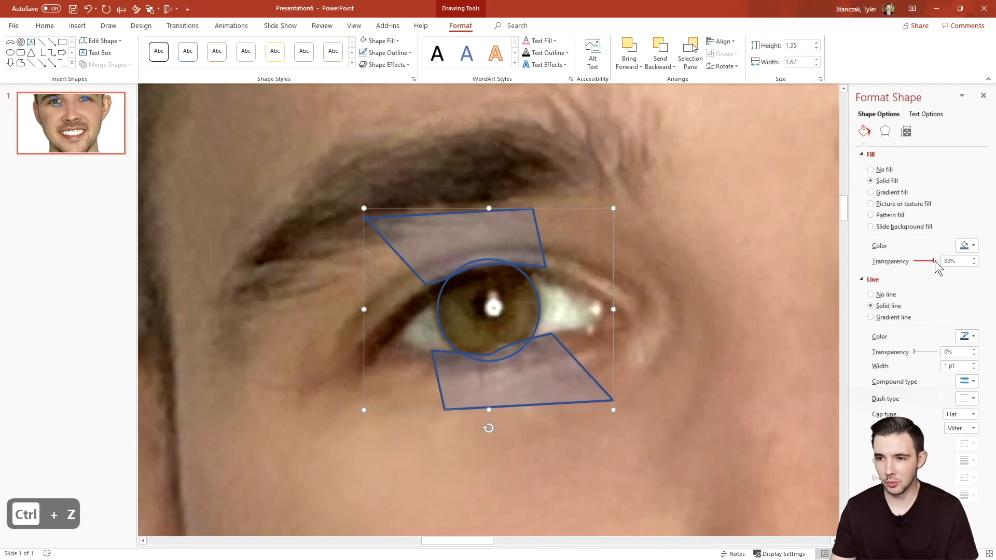
{"action": "key", "text": "ctrl+z"}
Subtract the united eyelid shape from the transparent iris circle using Merge Shapes
{"action": "left_click", "coordinate": [536, 292]}
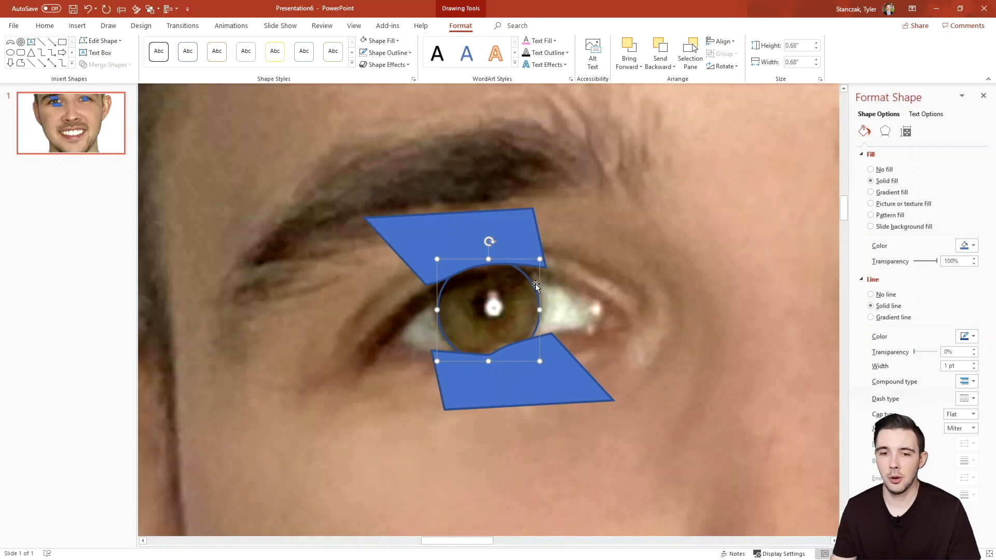
{"action": "left_click", "coordinate": [504, 233], "text": "shift"}
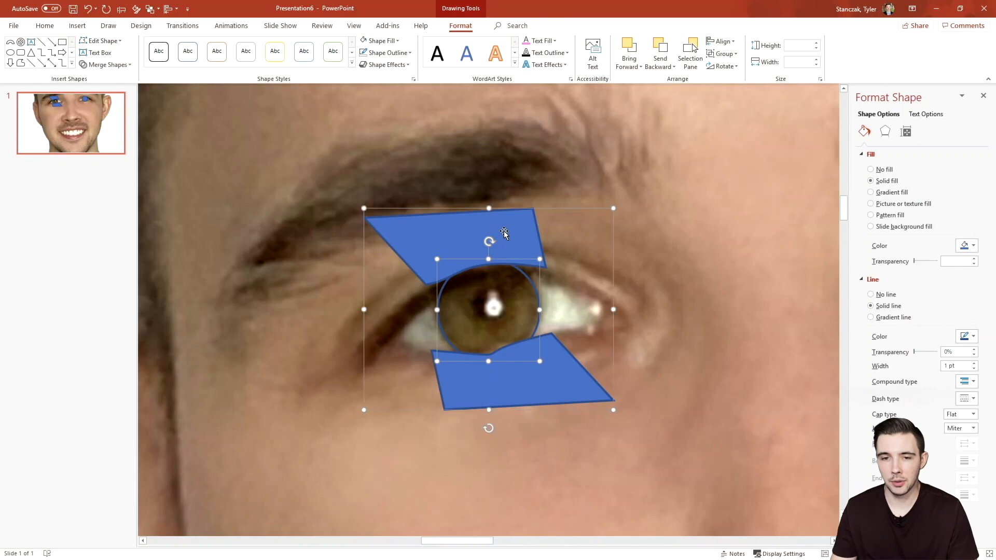
{"action": "left_click", "coordinate": [110, 65]}
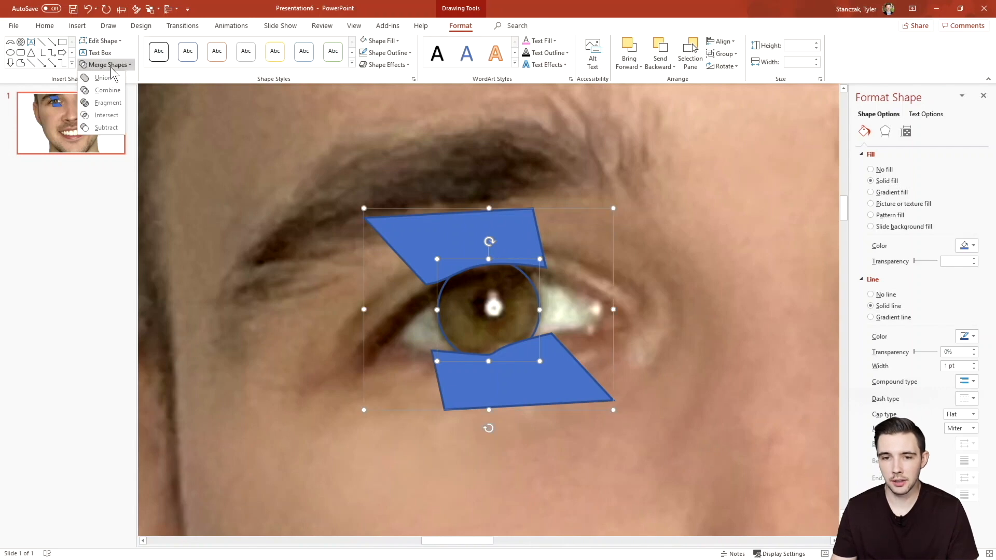
{"action": "left_click", "coordinate": [106, 128]}
{"action": "left_click", "coordinate": [474, 386]}
{"action": "left_click", "coordinate": [499, 350]}
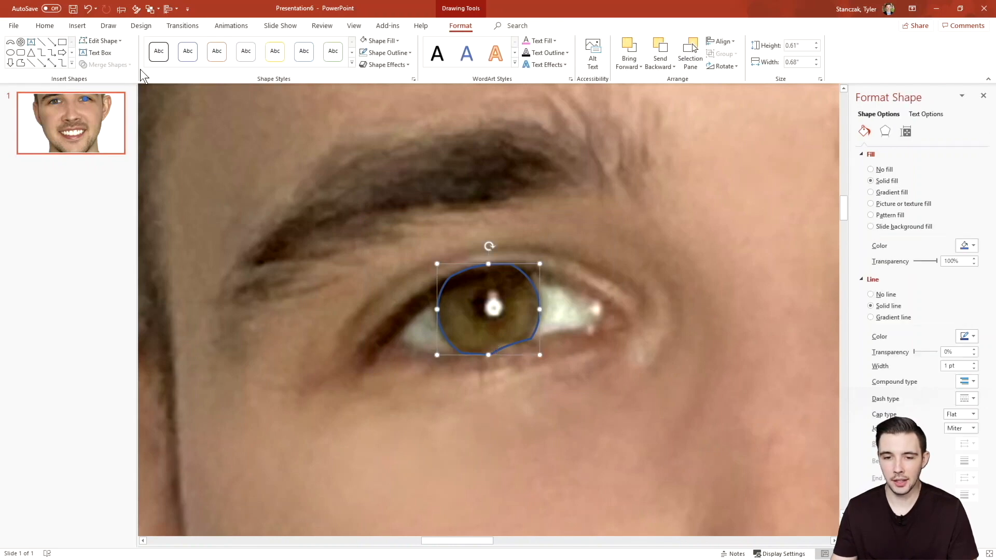
Edit the points of the trimmed iris outline so its bottom edge follows the lower eyelid
{"action": "left_click", "coordinate": [100, 40]}
{"action": "left_click", "coordinate": [106, 64]}
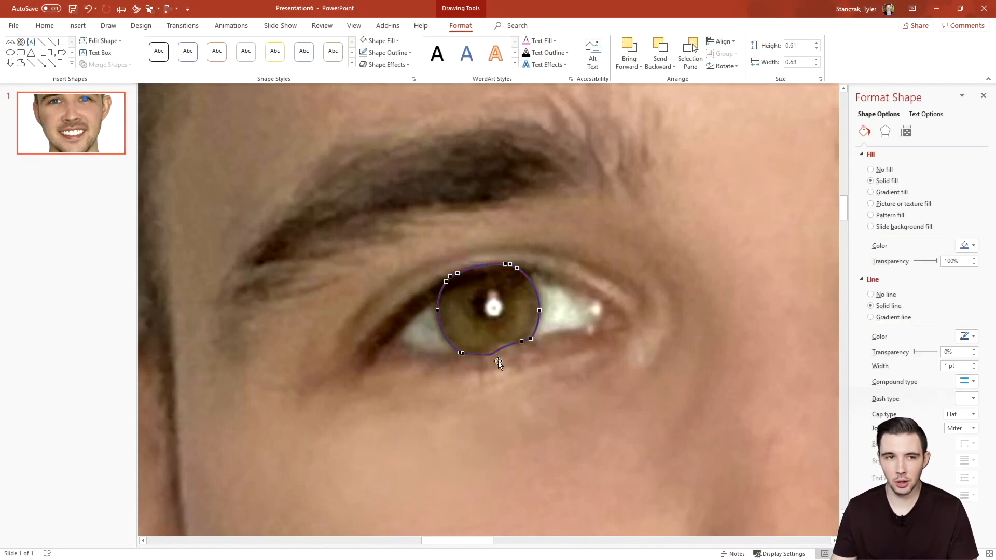
{"action": "left_click", "coordinate": [521, 341]}
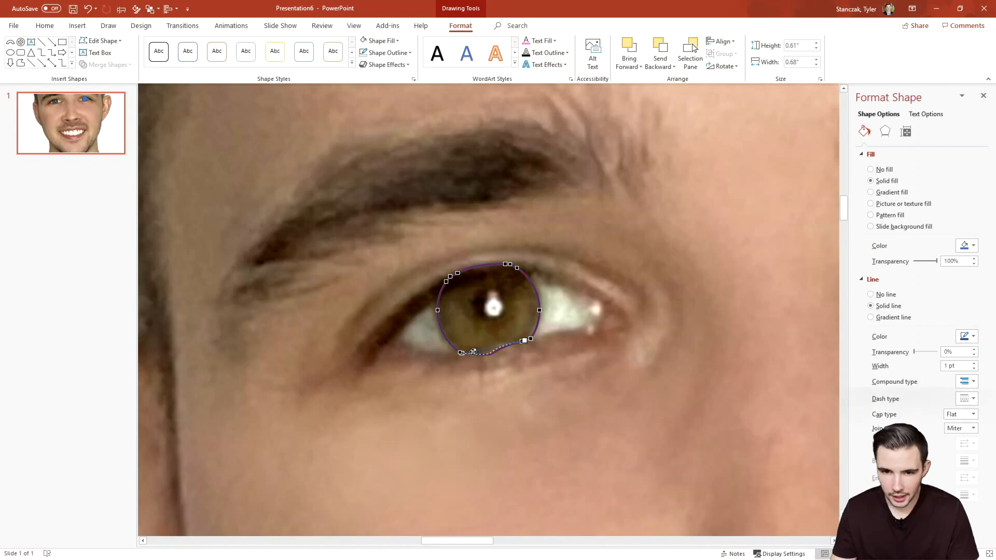
{"action": "left_click_drag", "start_coordinate": [460, 357], "coordinate": [473, 352]}
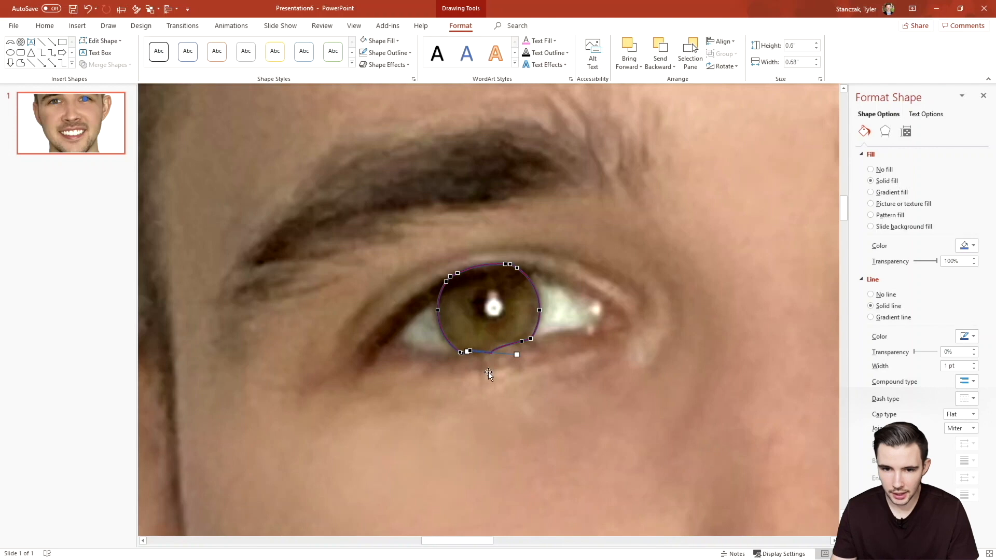
{"action": "left_click", "coordinate": [488, 350]}
{"action": "left_click", "coordinate": [489, 353]}
Copy the trimmed iris outline onto the other eye and delete the blue circle there
{"action": "scroll", "coordinate": [489, 353], "scroll_direction": "up", "scroll_amount": 2}
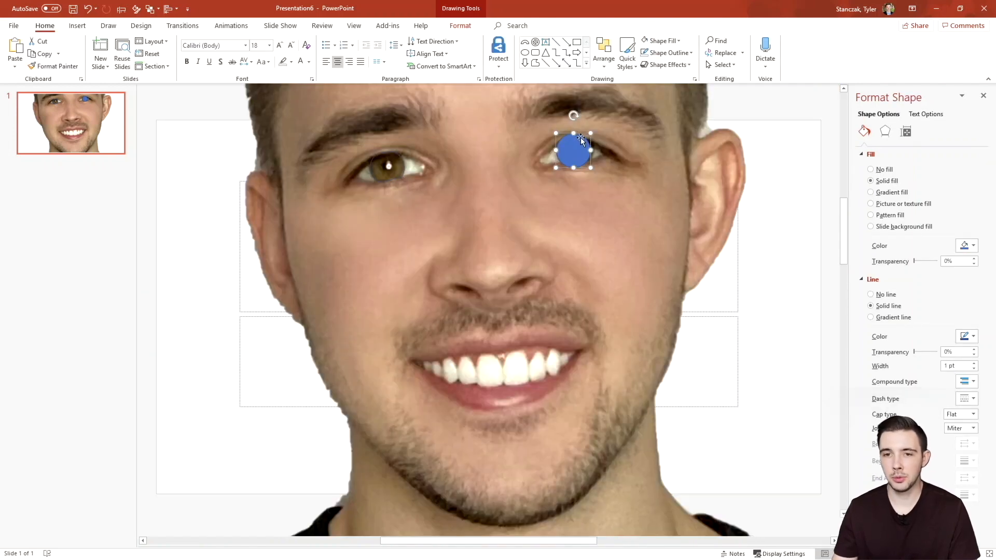
{"action": "scroll", "coordinate": [556, 182], "scroll_direction": "up", "scroll_amount": 5}
{"action": "scroll", "coordinate": [556, 182], "scroll_direction": "down", "scroll_amount": 4}
{"action": "left_click", "coordinate": [276, 334]}
{"action": "key", "text": "ctrl+c"}
{"action": "key", "text": "ctrl+v"}
{"action": "left_click_drag", "start_coordinate": [284, 347], "coordinate": [501, 320]}
{"action": "left_click", "coordinate": [484, 317]}
{"action": "key", "text": "Delete"}
Rotate the copied outline slightly clockwise to match the tilt of the second eye
{"action": "scroll", "coordinate": [501, 320], "scroll_direction": "up", "scroll_amount": 5}
{"action": "left_click_drag", "start_coordinate": [489, 232], "coordinate": [503, 233]}
{"action": "left_click_drag", "start_coordinate": [502, 253], "coordinate": [552, 280]}
{"action": "key", "text": "ctrl+z"}
Edit the copied outline's points so its corners and bottom edge fit the second iris between the eyelids
{"action": "right_click", "coordinate": [541, 285]}
{"action": "left_click", "coordinate": [573, 365]}
{"action": "left_click_drag", "start_coordinate": [445, 276], "coordinate": [435, 280]}
{"action": "left_click_drag", "start_coordinate": [446, 362], "coordinate": [439, 364]}
{"action": "left_click", "coordinate": [505, 365]}
{"action": "key", "text": "ctrl+z"}
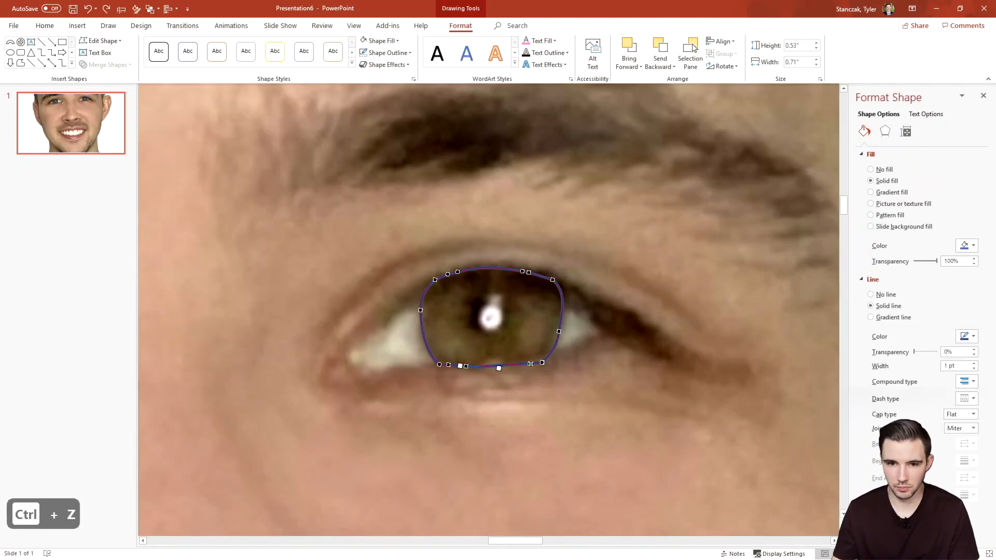
{"action": "left_click", "coordinate": [511, 369]}
Select the iris outlines on both eyes and merge them into one shape using Union
{"action": "scroll", "coordinate": [501, 357], "scroll_direction": "down", "scroll_amount": 7}
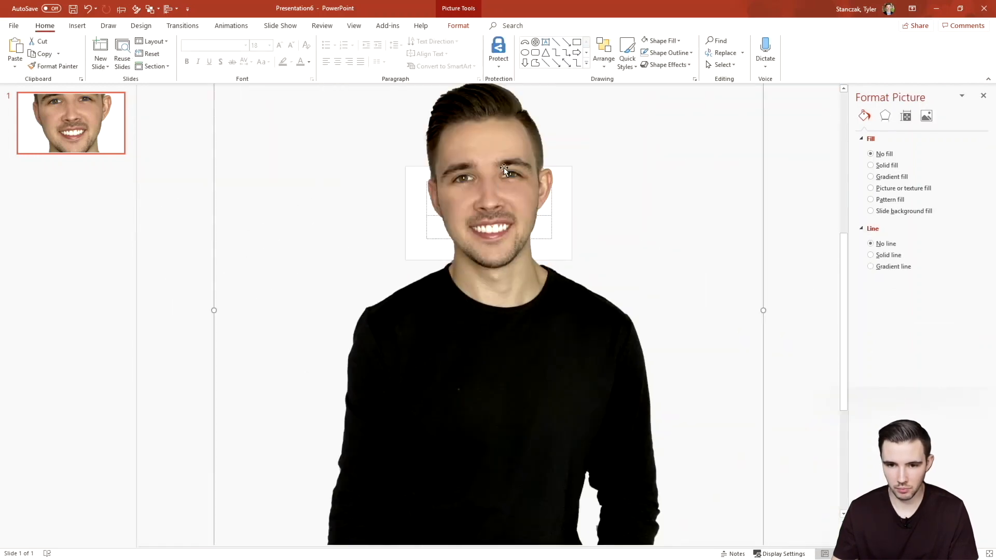
{"action": "scroll", "coordinate": [495, 185], "scroll_direction": "up", "scroll_amount": 6}
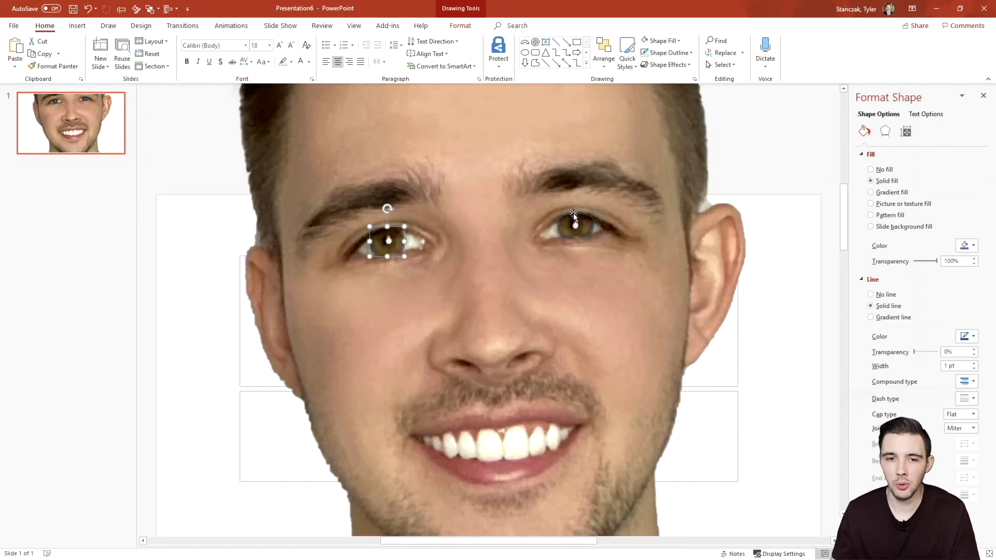
{"action": "left_click", "coordinate": [573, 214], "text": "shift"}
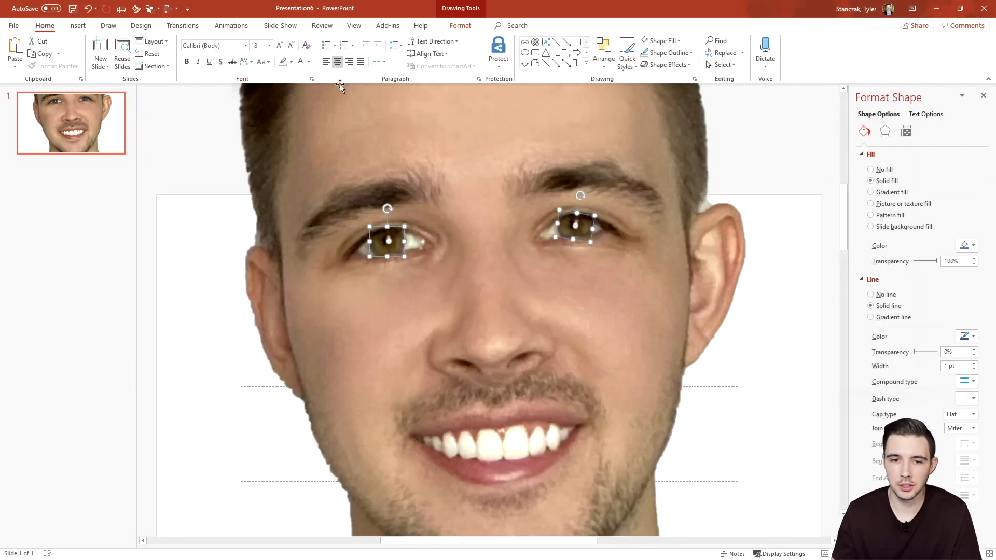
{"action": "left_click", "coordinate": [461, 26]}
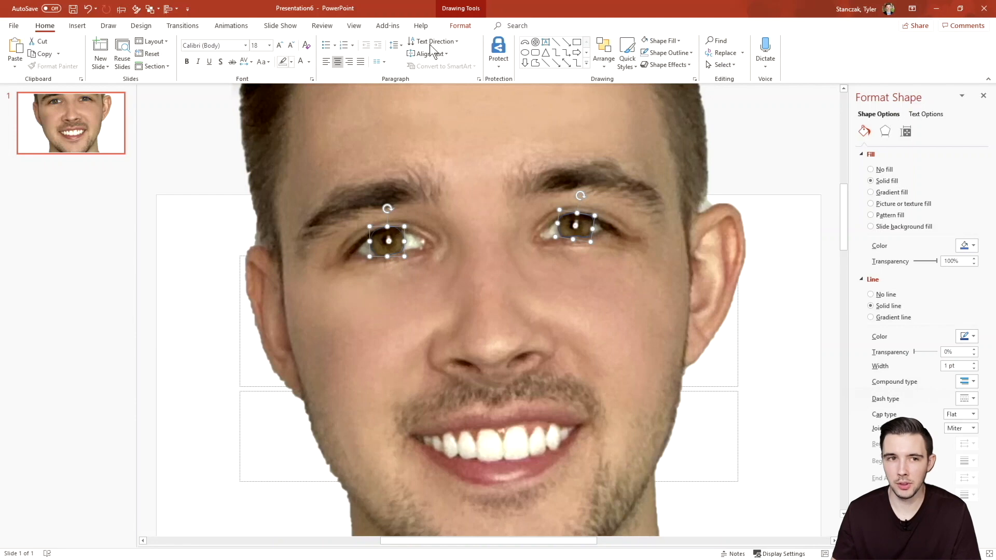
{"action": "left_click", "coordinate": [111, 63]}
{"action": "left_click", "coordinate": [117, 75]}
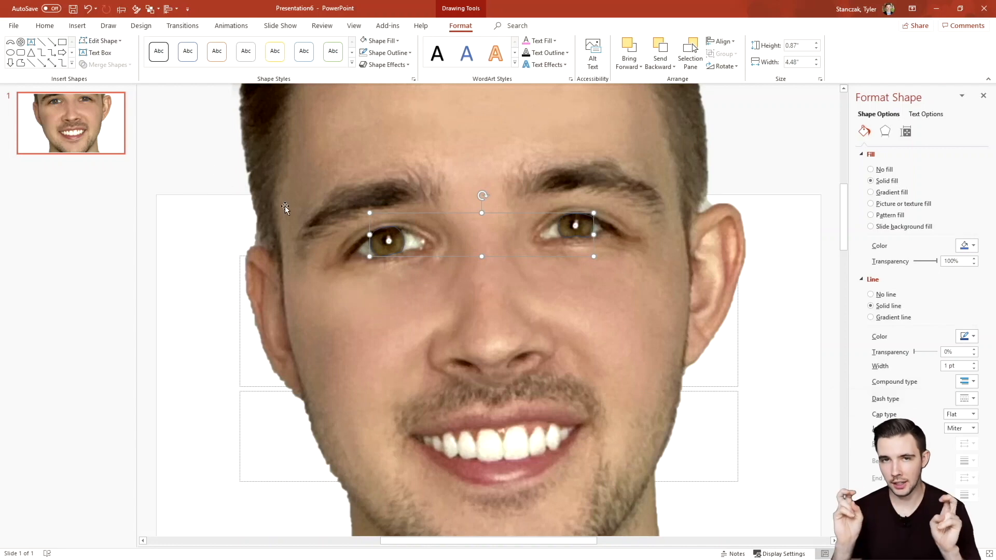
Select the portrait together with the united iris shape and merge them with Intersect to cut out both irises
{"action": "left_click", "coordinate": [306, 152]}
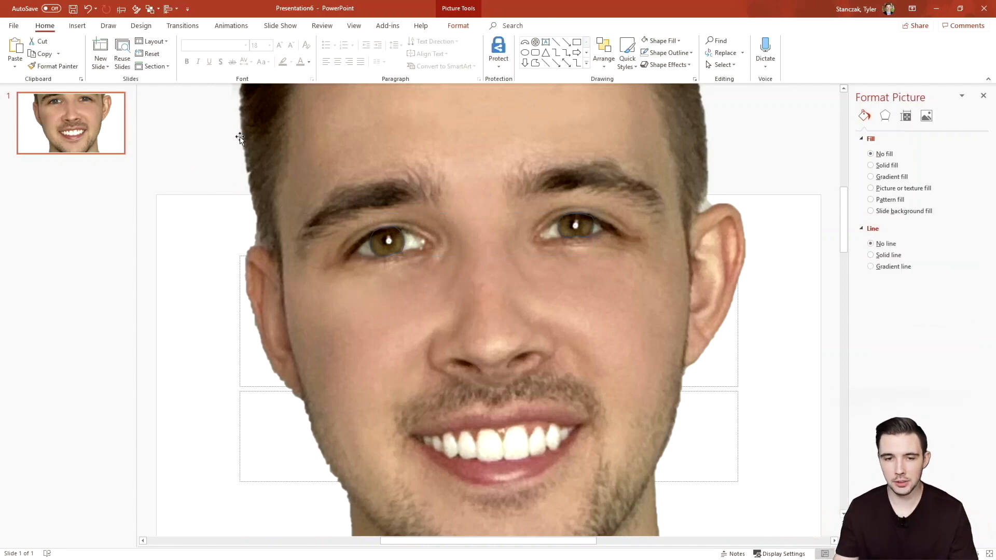
{"action": "scroll", "coordinate": [344, 296], "scroll_direction": "down", "scroll_amount": 5, "text": "ctrl"}
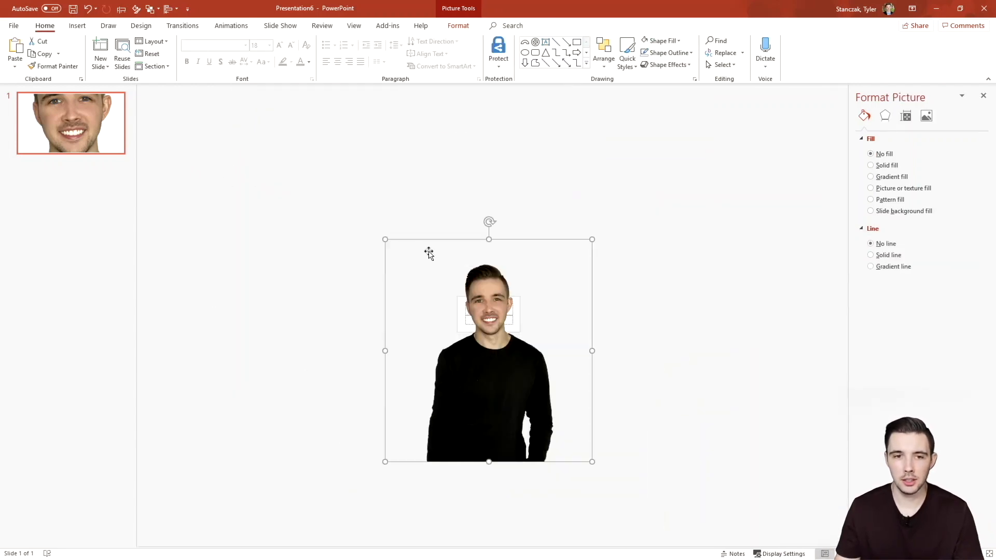
{"action": "scroll", "coordinate": [487, 302], "scroll_direction": "up", "scroll_amount": 5}
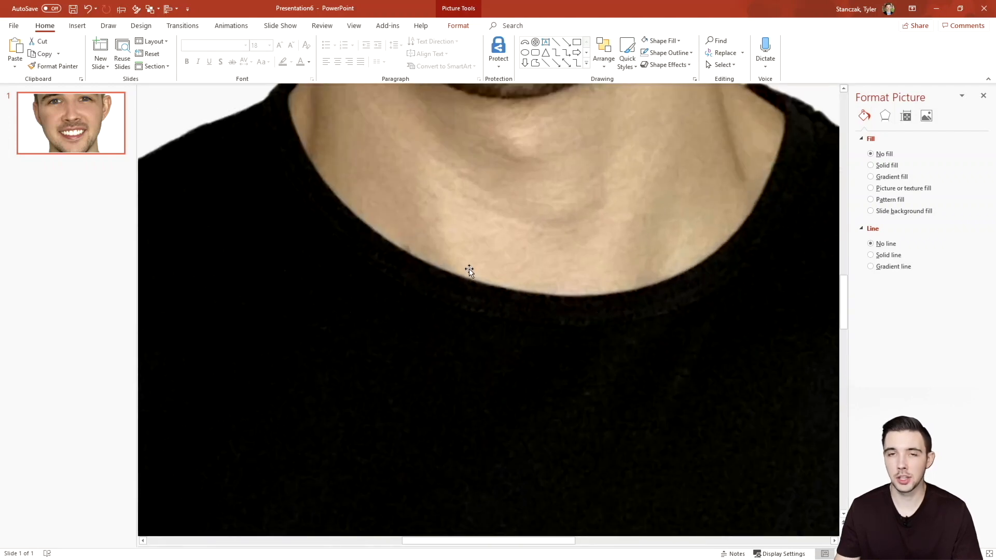
{"action": "scroll", "coordinate": [470, 271], "scroll_direction": "up", "scroll_amount": 6}
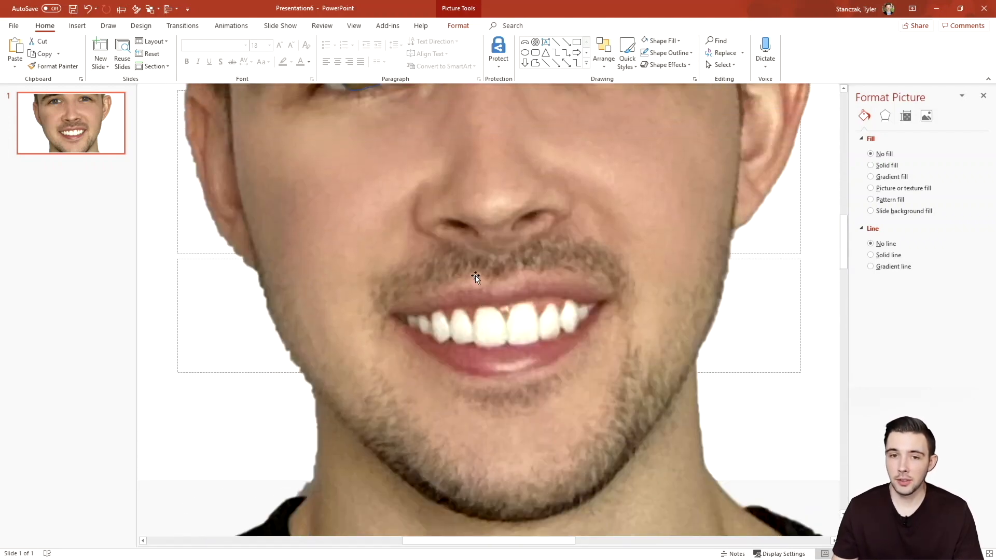
{"action": "scroll", "coordinate": [475, 276], "scroll_direction": "up", "scroll_amount": 4}
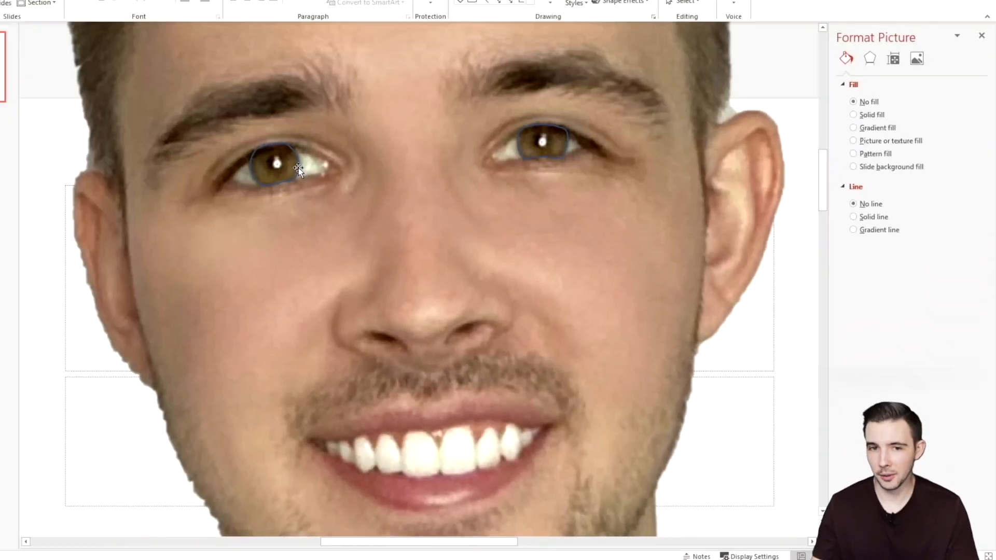
{"action": "left_click", "coordinate": [458, 25]}
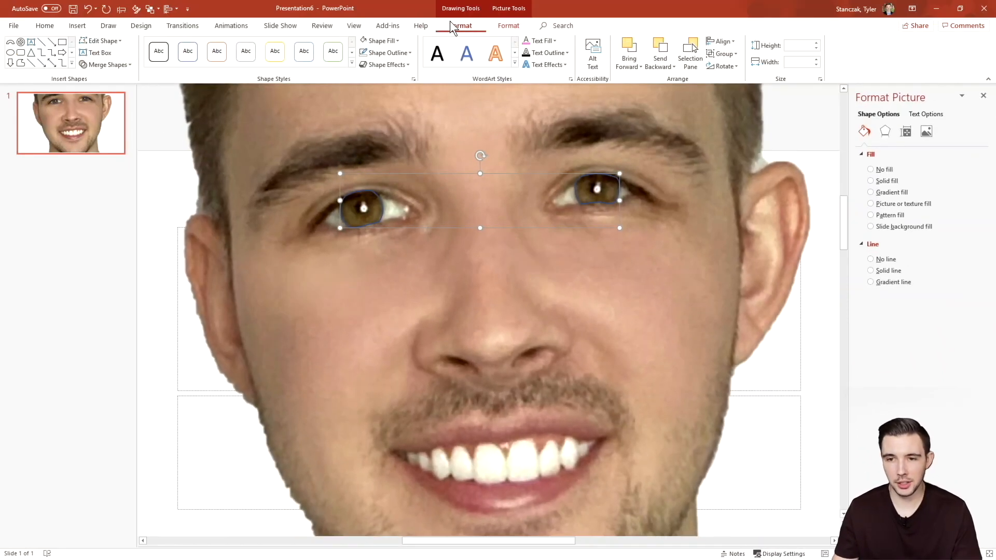
{"action": "left_click", "coordinate": [106, 64]}
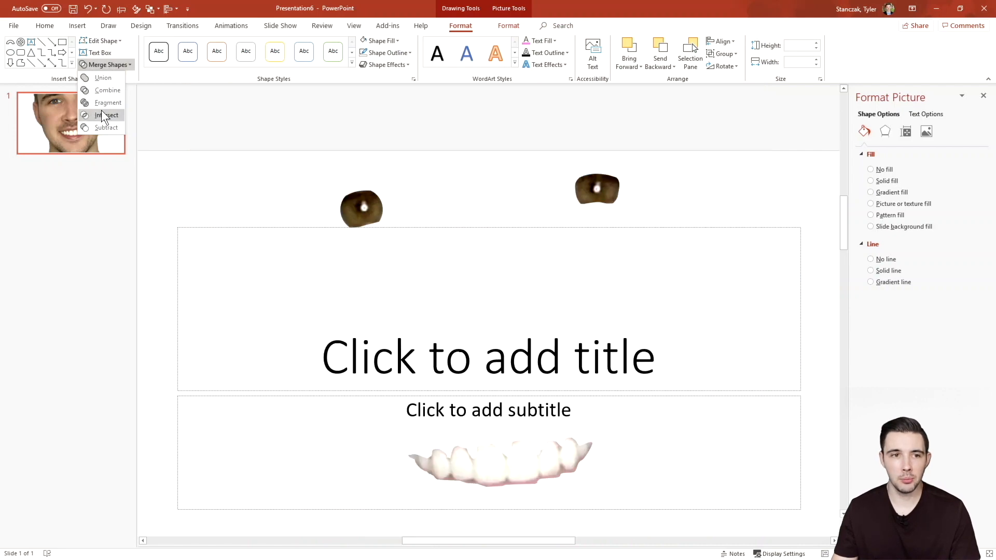
{"action": "left_click", "coordinate": [102, 112]}
{"action": "left_click", "coordinate": [412, 216]}
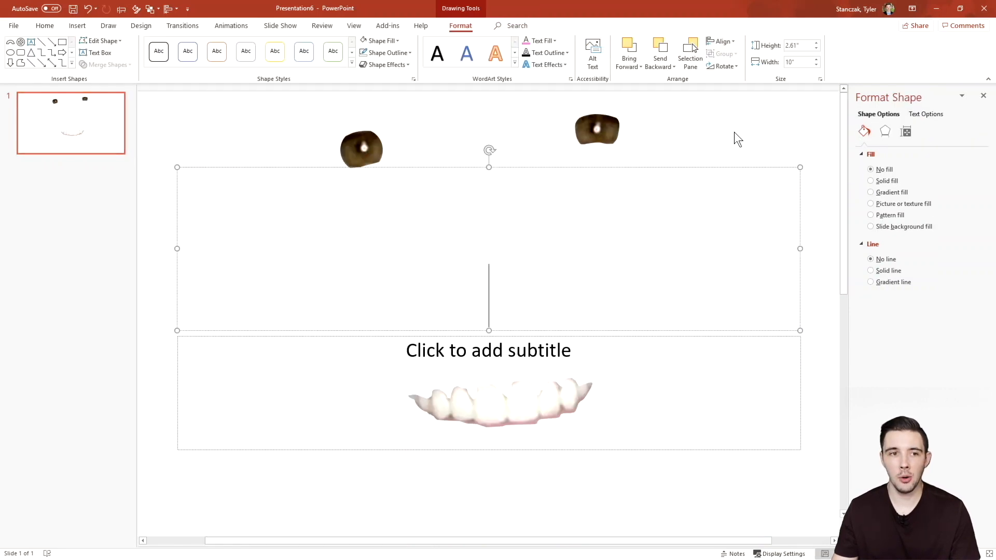
{"action": "left_click", "coordinate": [733, 136]}
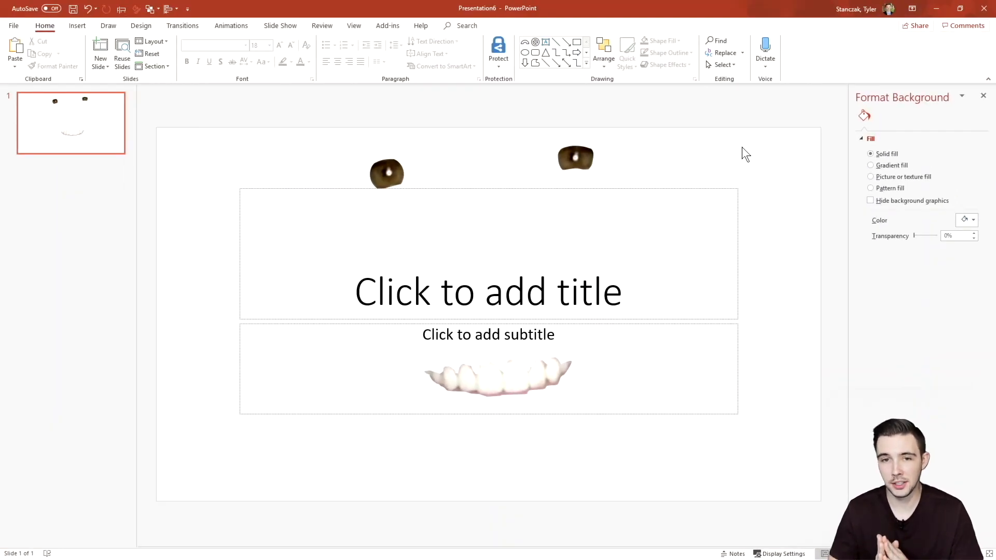
Place a copy of the iris cutout over the eyes of the restored full portrait
{"action": "left_click", "coordinate": [591, 158]}
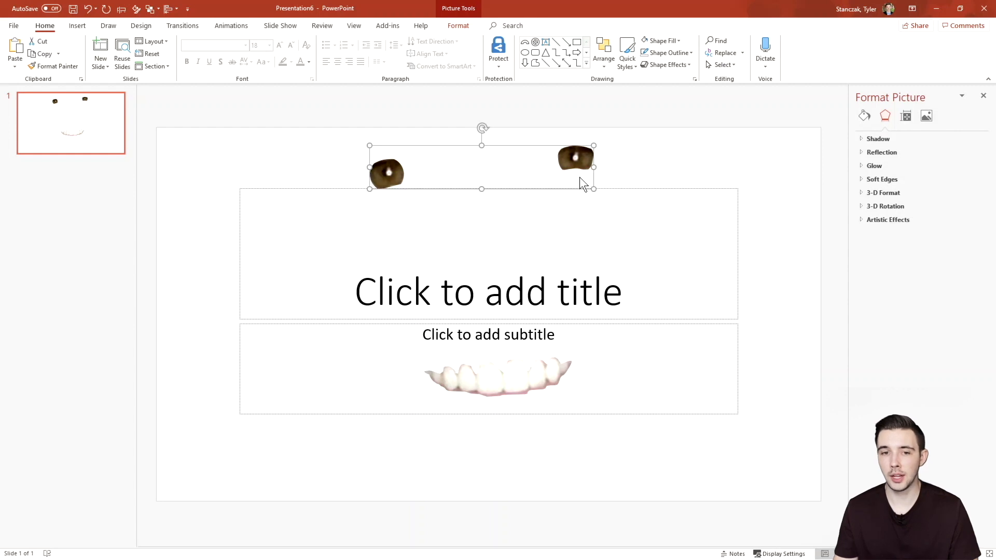
{"action": "key", "text": "ctrl+c"}
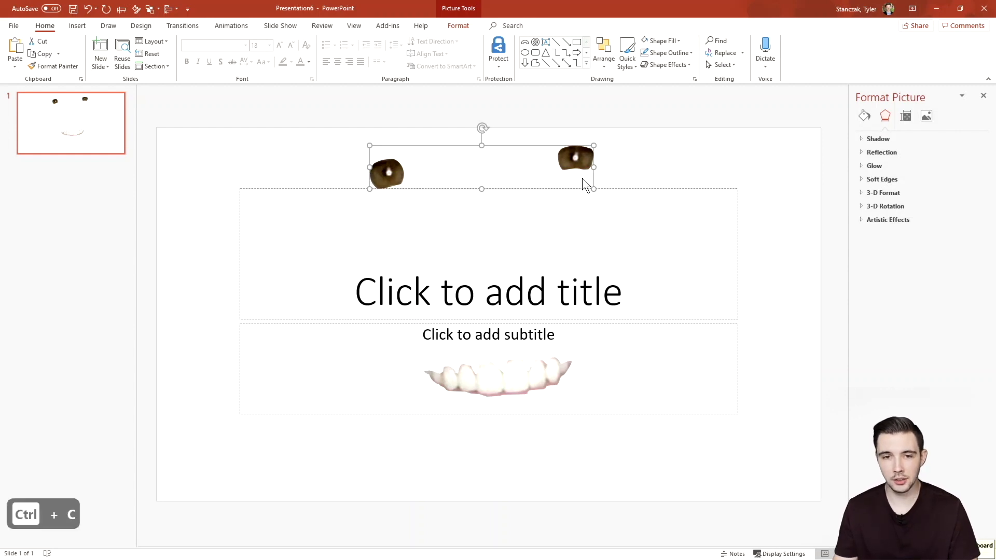
{"action": "key", "text": "Delete"}
{"action": "key", "text": "ctrl+v"}
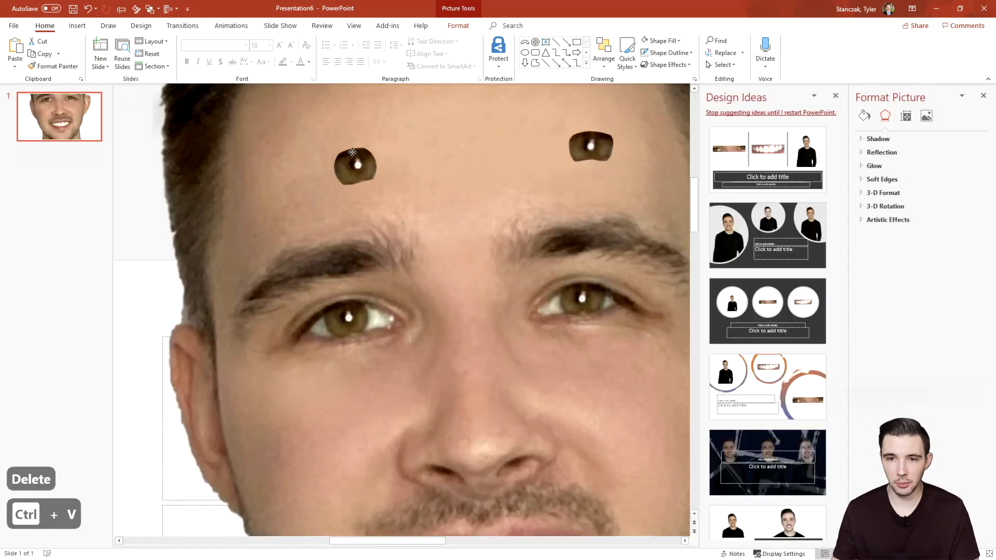
{"action": "key", "text": "ctrl+z"}
{"action": "key", "text": "ctrl+z"}
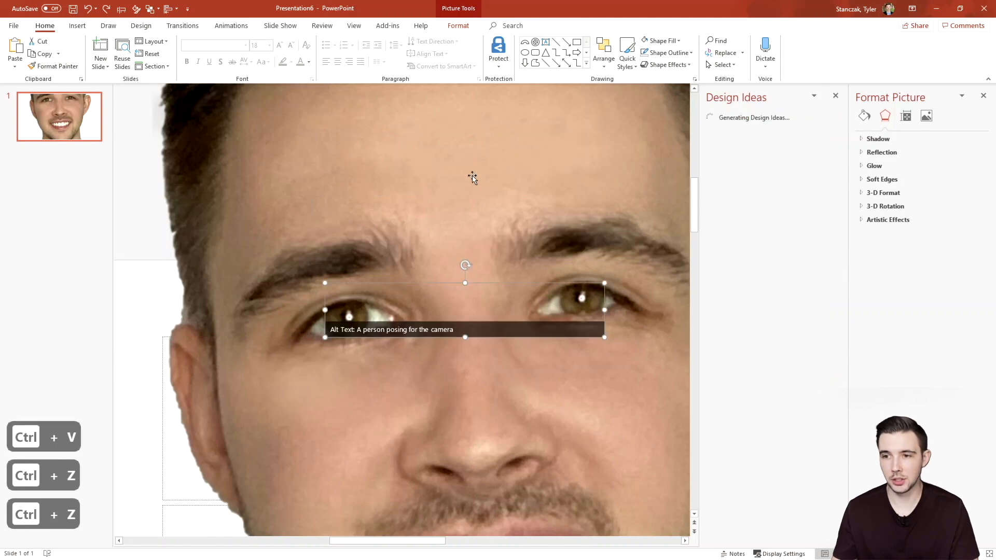
Set the iris cutout's picture corrections to 9% brightness and 36% contrast
{"action": "left_click", "coordinate": [927, 116]}
{"action": "left_click", "coordinate": [835, 96]}
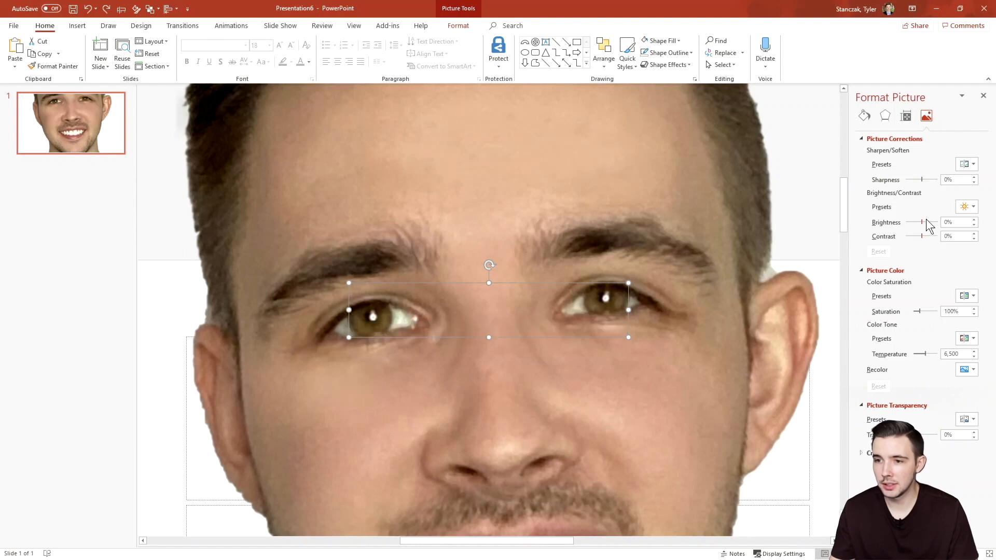
{"action": "left_click_drag", "start_coordinate": [922, 223], "coordinate": [922, 221]}
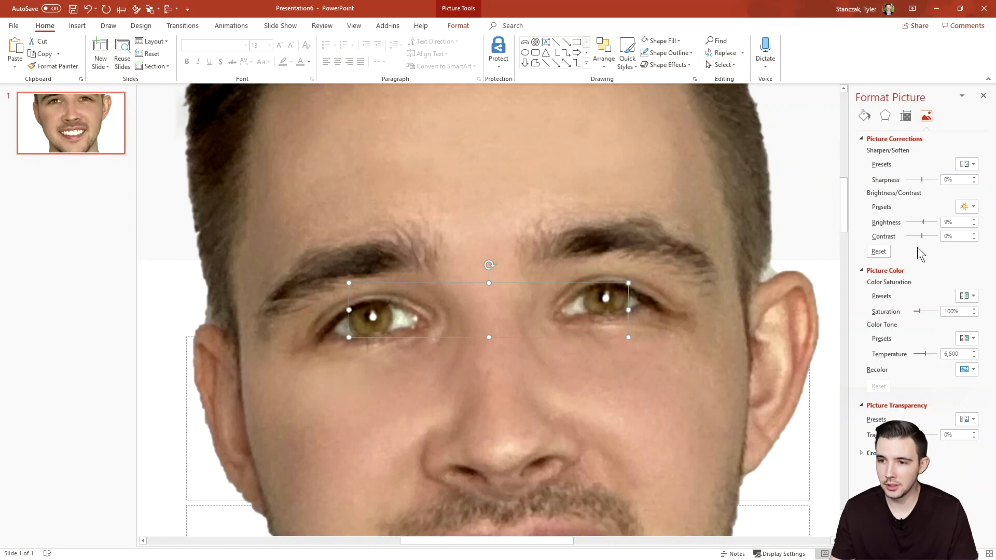
{"action": "left_click_drag", "start_coordinate": [922, 236], "coordinate": [925, 236]}
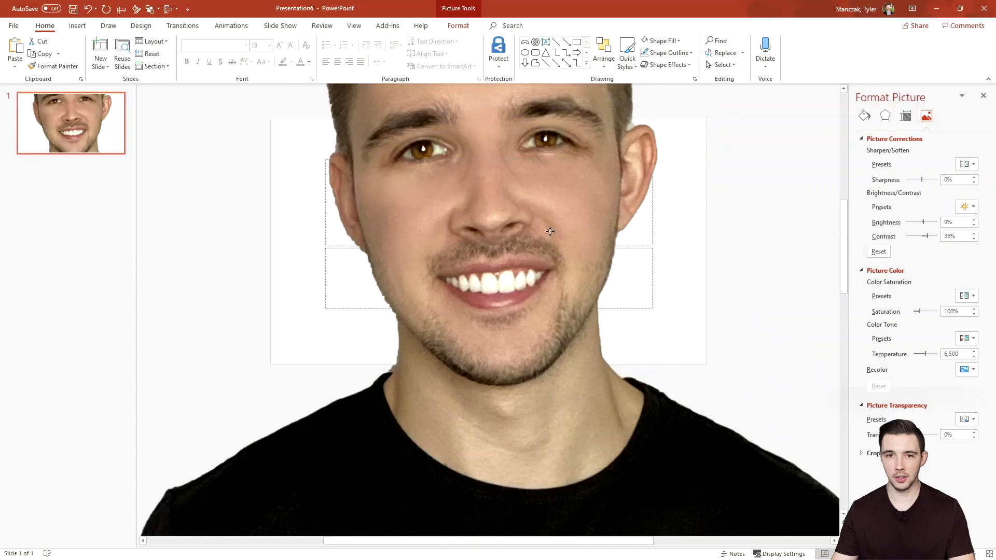
{"action": "left_click_drag", "start_coordinate": [541, 143], "coordinate": [563, 334]}
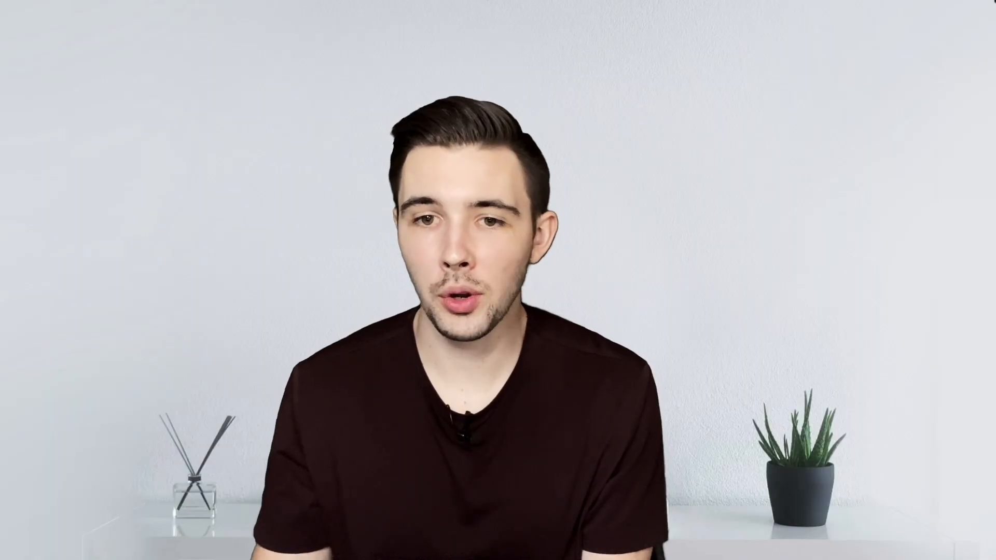